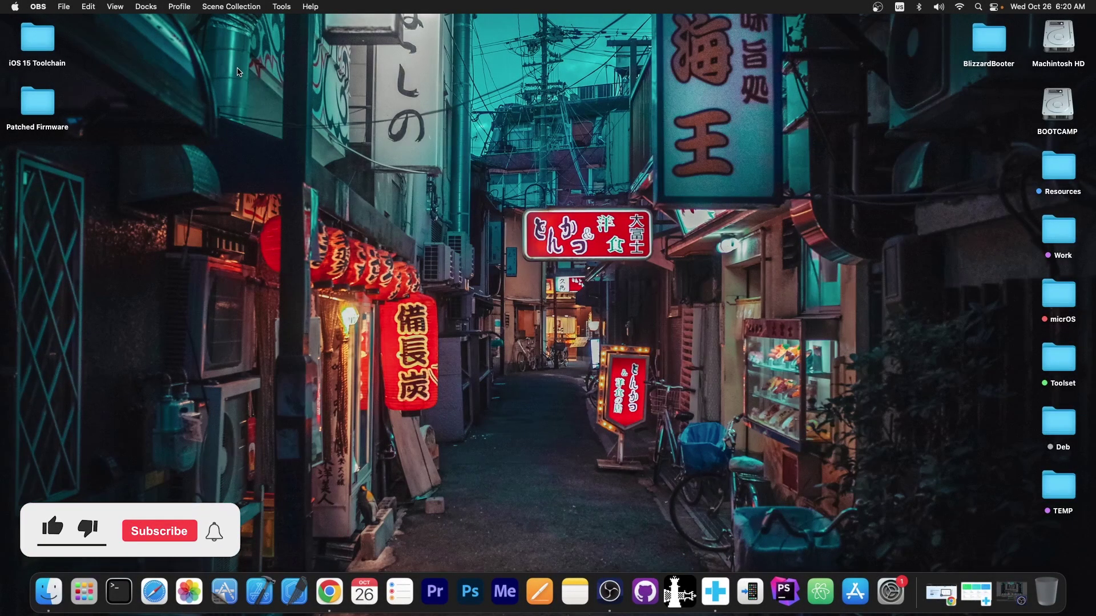
Launch the Dr.Fone toolkit from the Dock, then minimize its window.
click(969, 591)
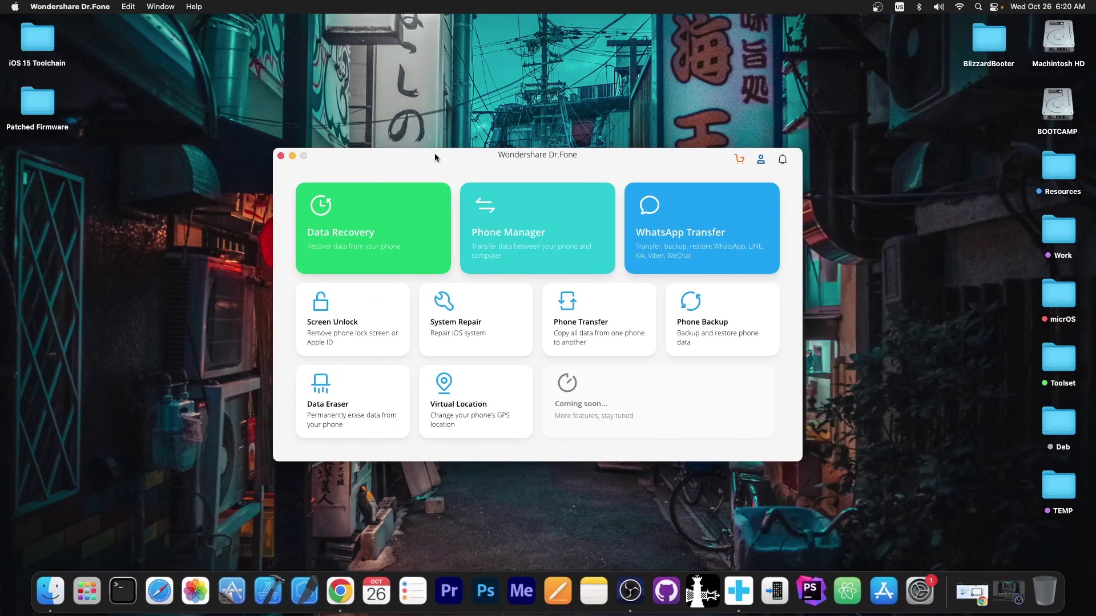
click(295, 155)
Scroll through the Phone Transfer page's supported brands and data types, then switch back to Dr.Fone.
click(972, 593)
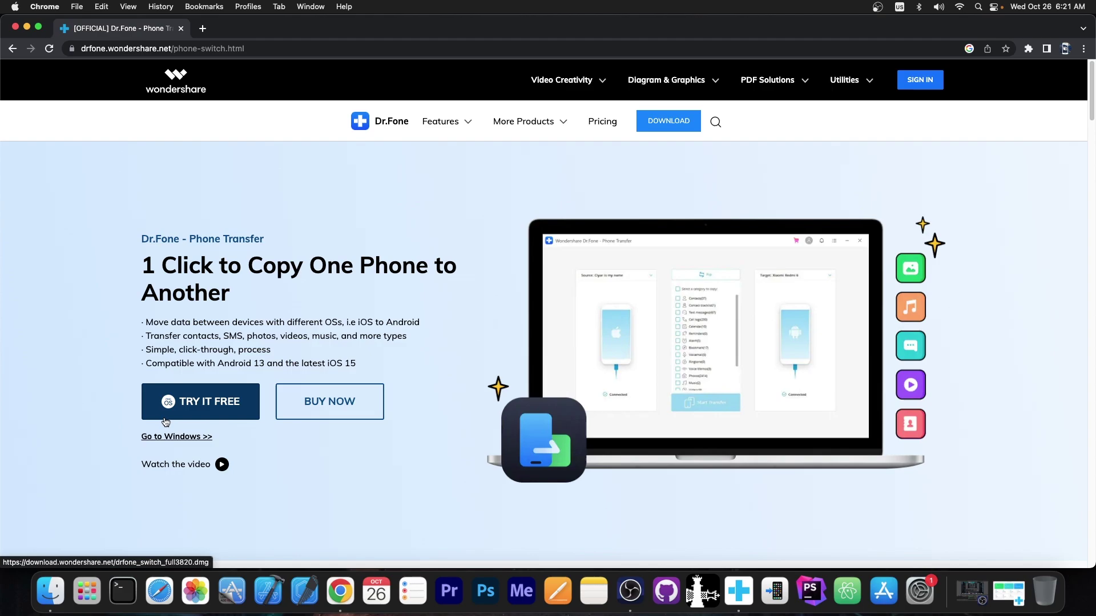
drag(194, 407, 208, 398)
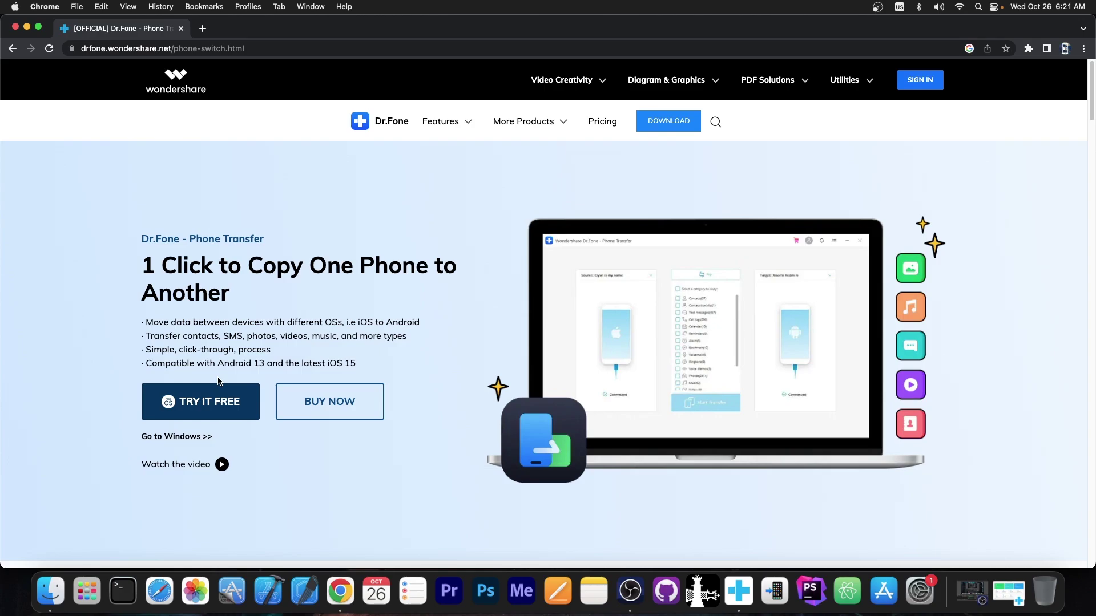
scroll(409, 344, down, 10)
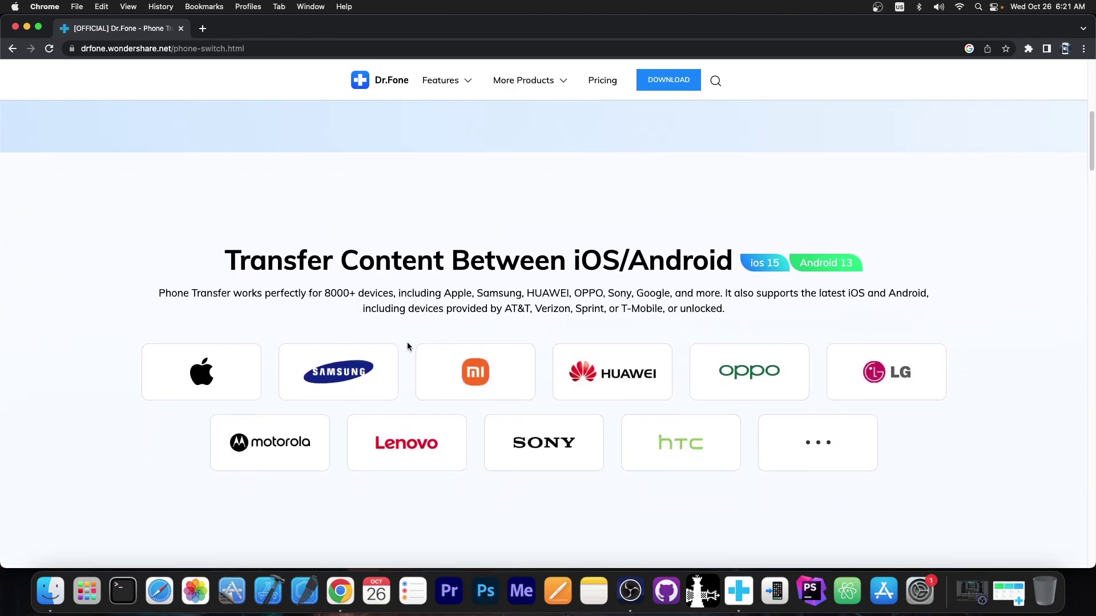
scroll(408, 346, down, 10)
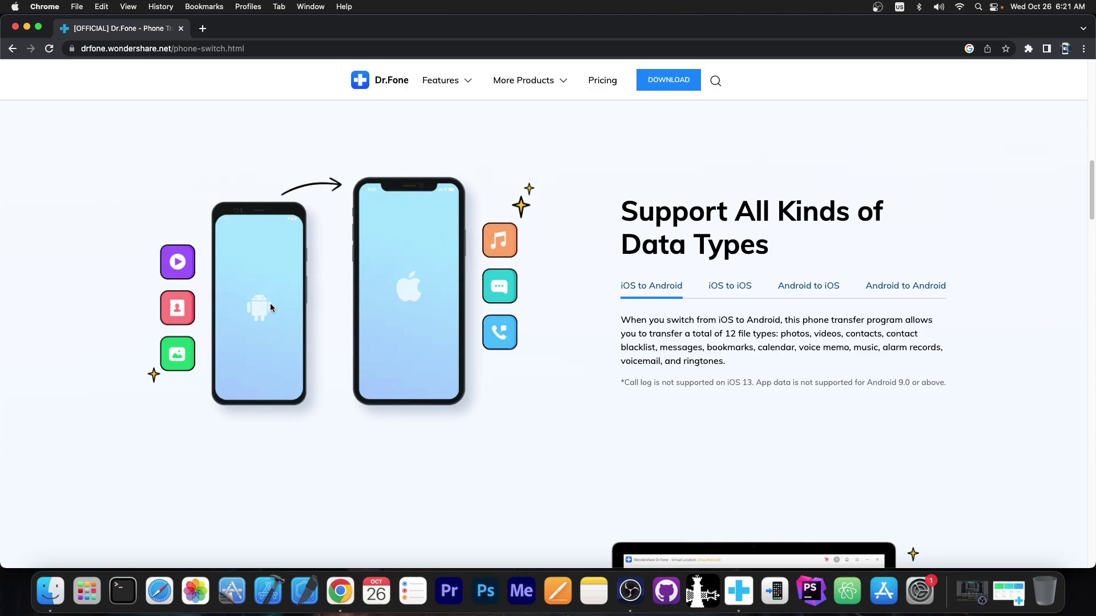
key(super+m)
click(982, 593)
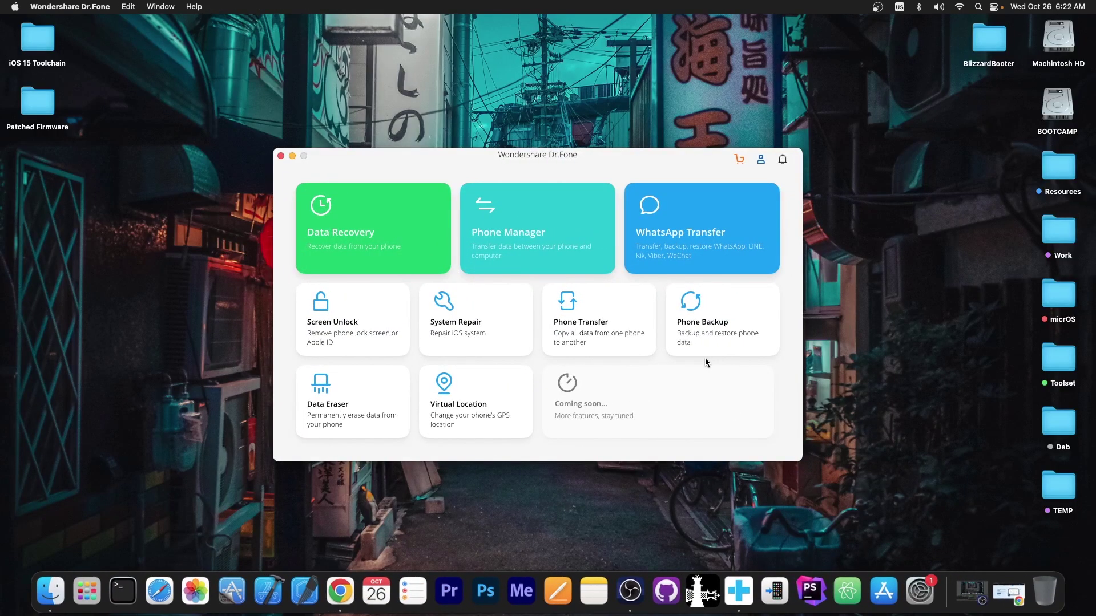
Open the Phone Transfer tool from the toolkit and minimize the main Dr.Fone window.
click(610, 332)
click(588, 331)
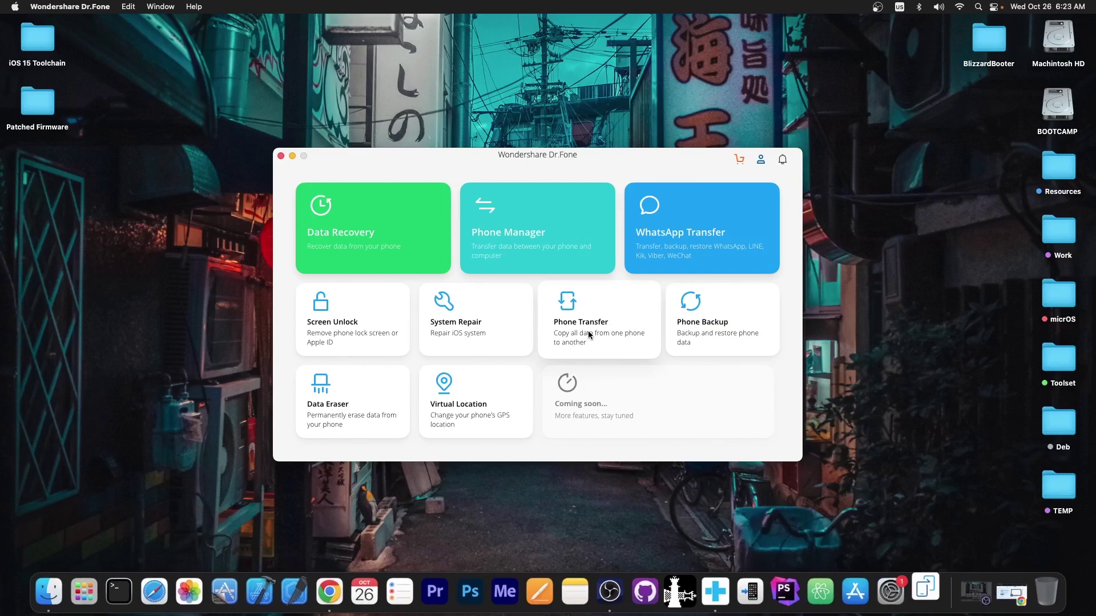
click(292, 156)
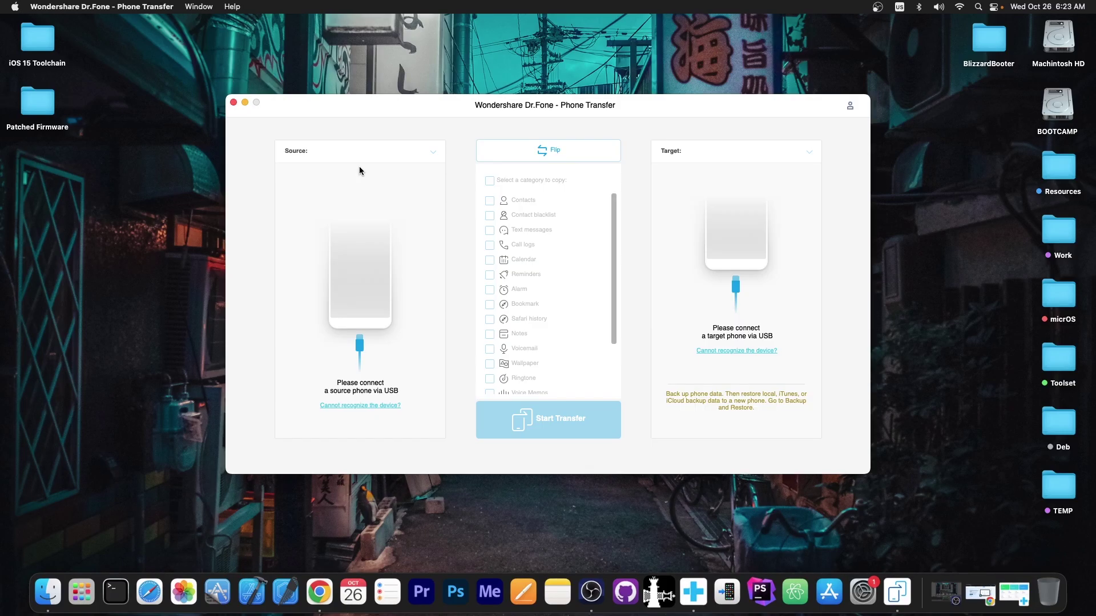
Move the Phone Transfer window slightly lower while the Moto E and iPad connect.
drag(513, 106, 514, 125)
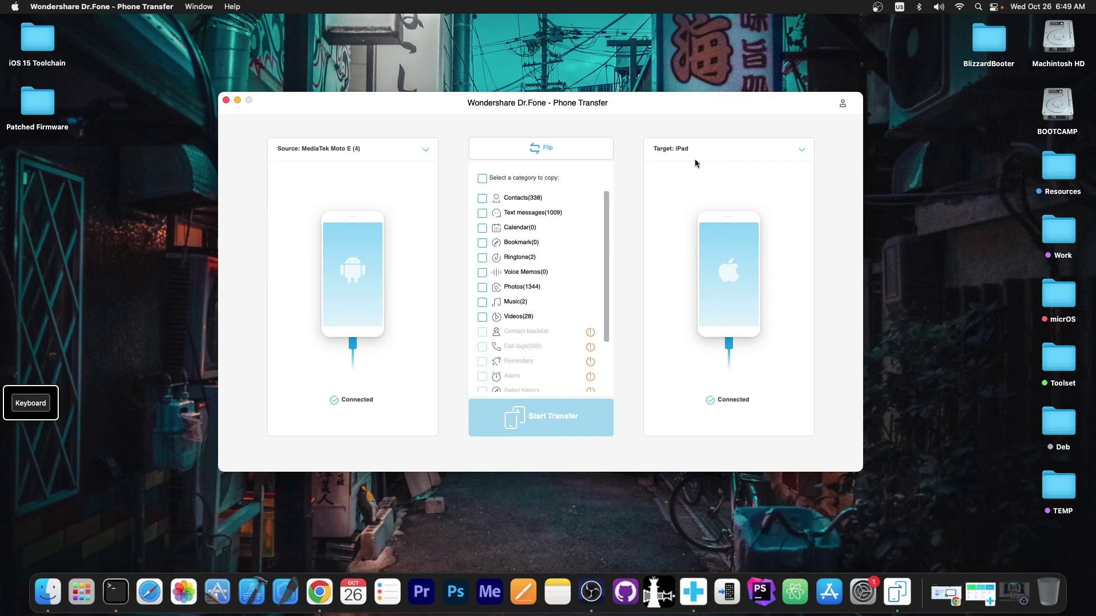
key(super+Tab)
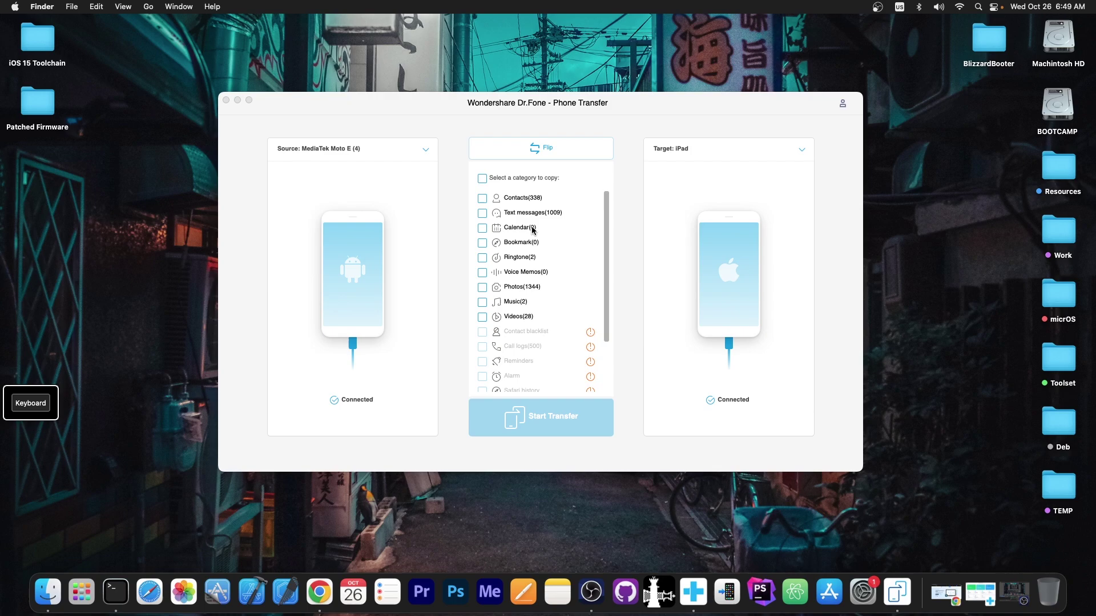
scroll(590, 320, down, 2)
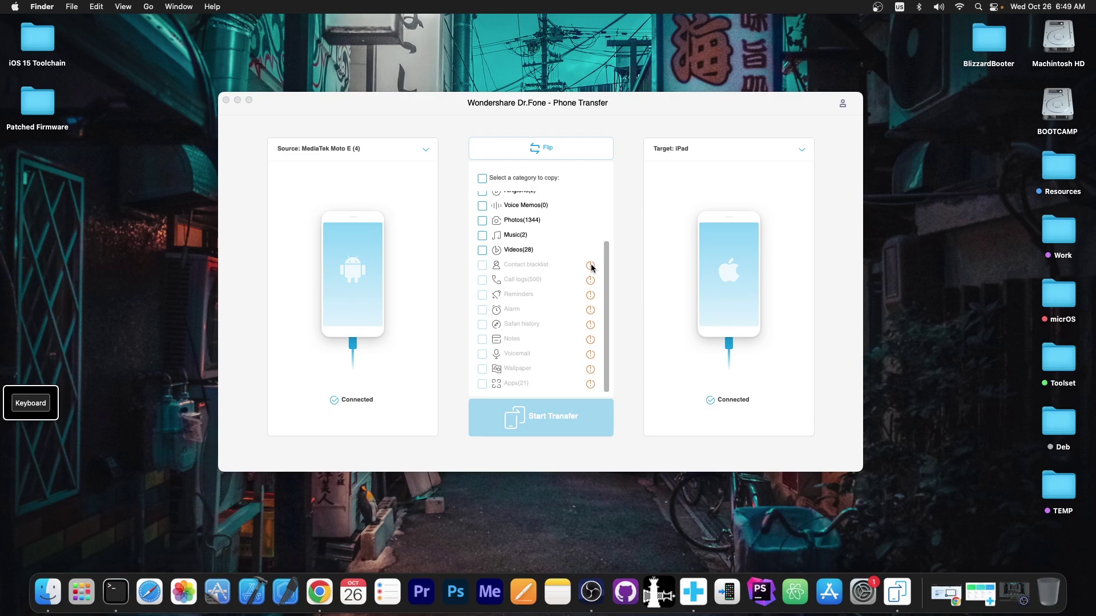
click(590, 265)
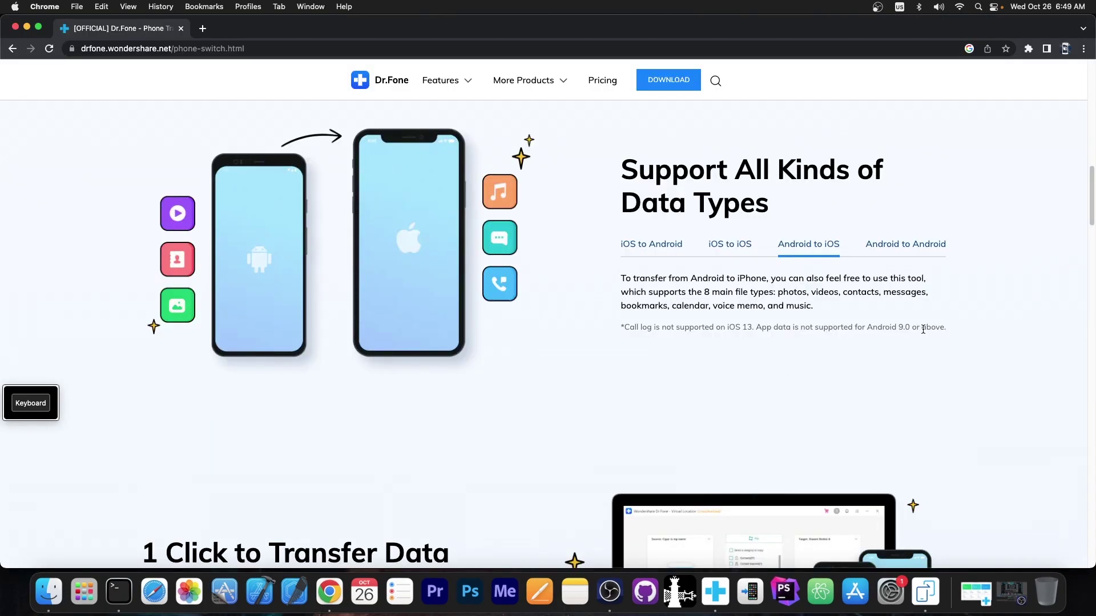
key(super+m)
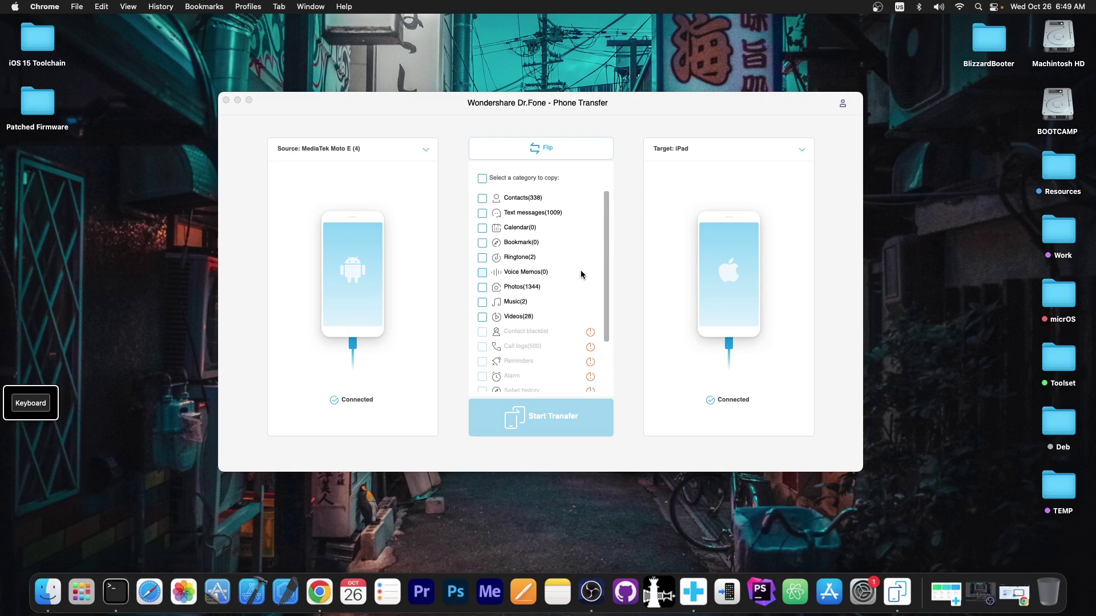
Tick Contacts, Text messages, Calendar, Bookmark, Ringtone, Voice Memos, Photos, Music and Videos, then start the transfer.
click(482, 198)
click(482, 213)
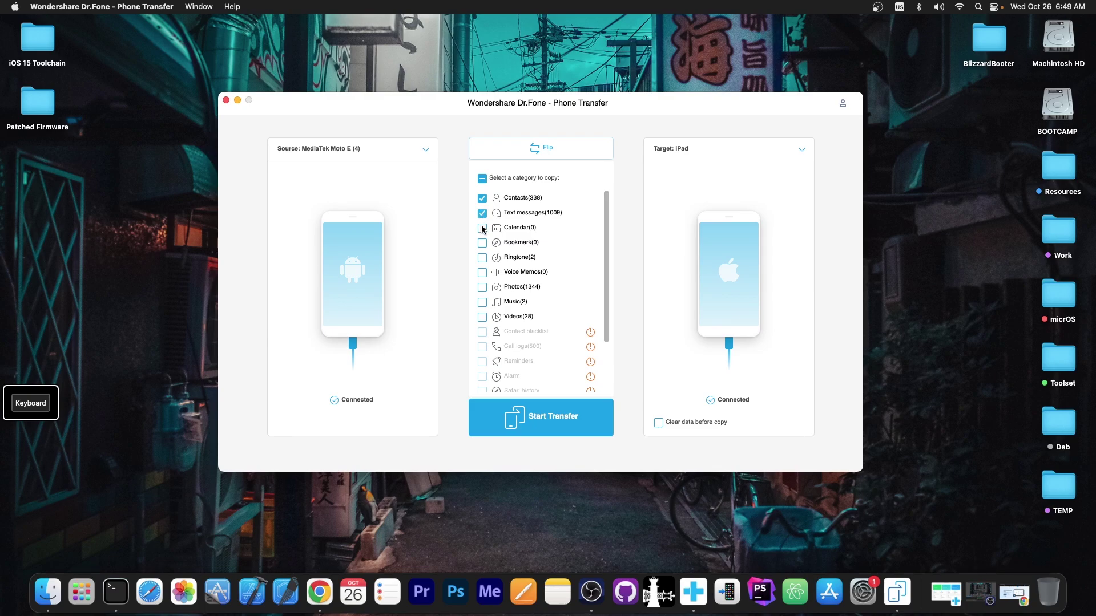
click(483, 228)
click(482, 243)
click(483, 258)
click(482, 272)
click(481, 289)
click(482, 302)
click(482, 318)
click(549, 422)
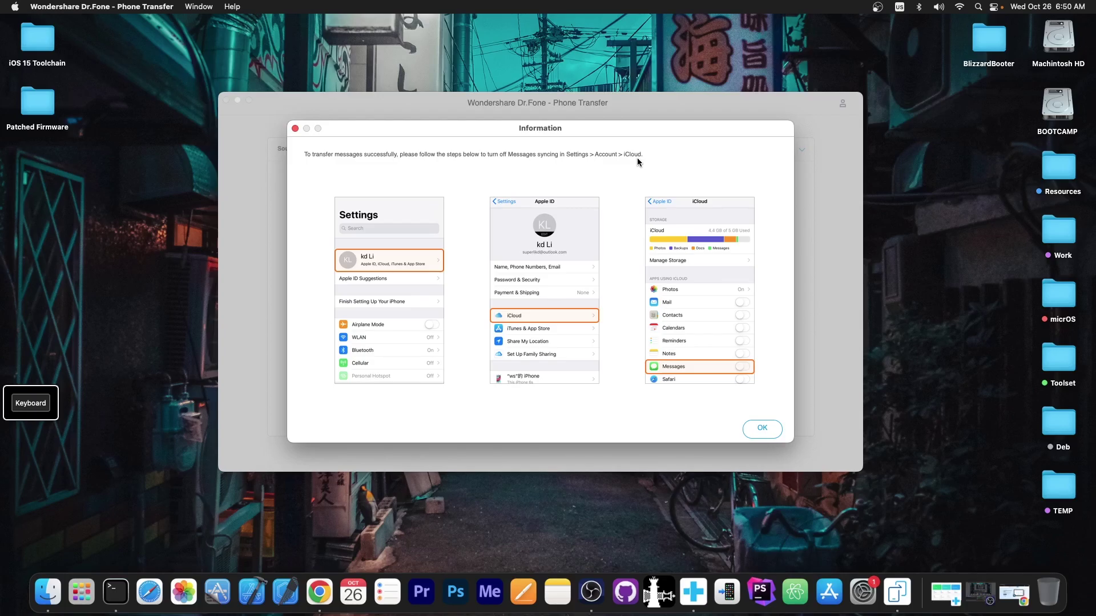
Acknowledge the iCloud Messages syncing notice so the transfer continues loading.
key(Return)
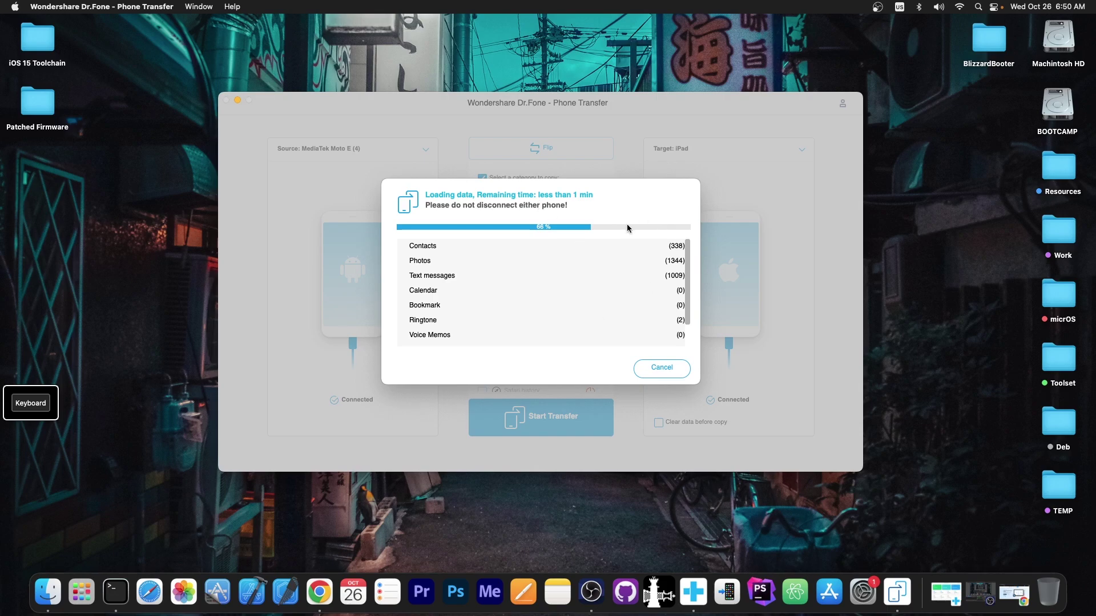
Wait for the Moto E to iPad copy to complete with 1041 items transferred and 0 failed.
scroll(645, 289, down, 3)
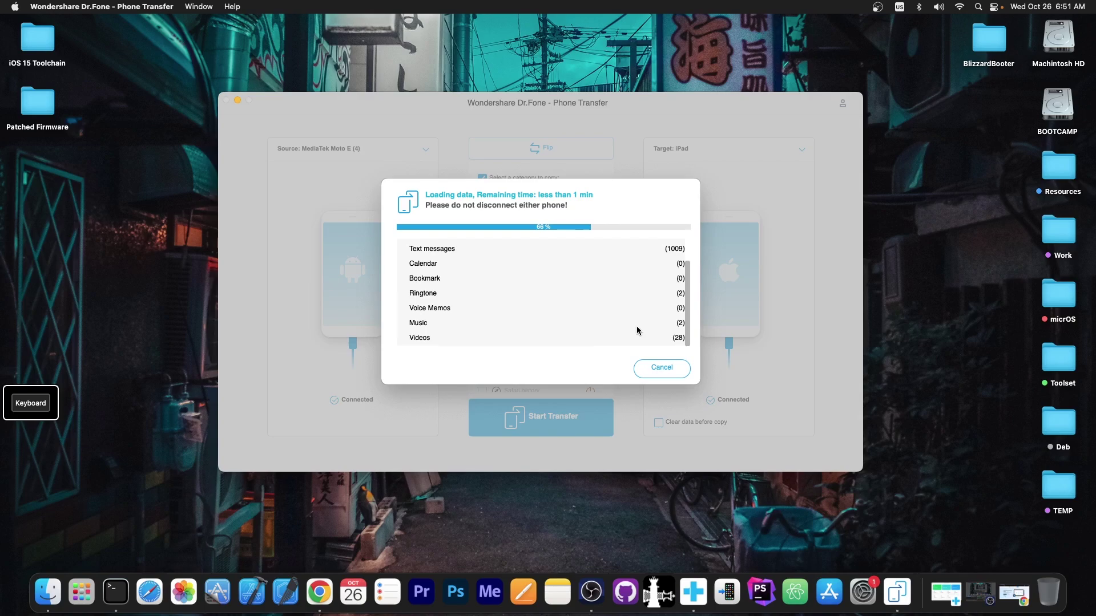
scroll(637, 330, up, 3)
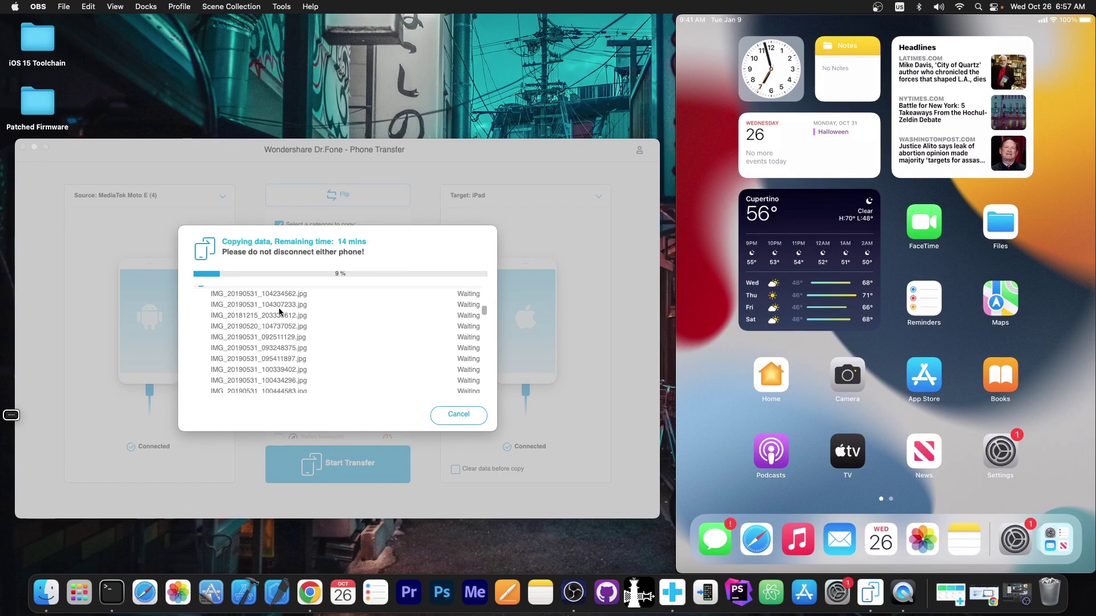
scroll(279, 312, down, 5)
scroll(280, 311, up, 5)
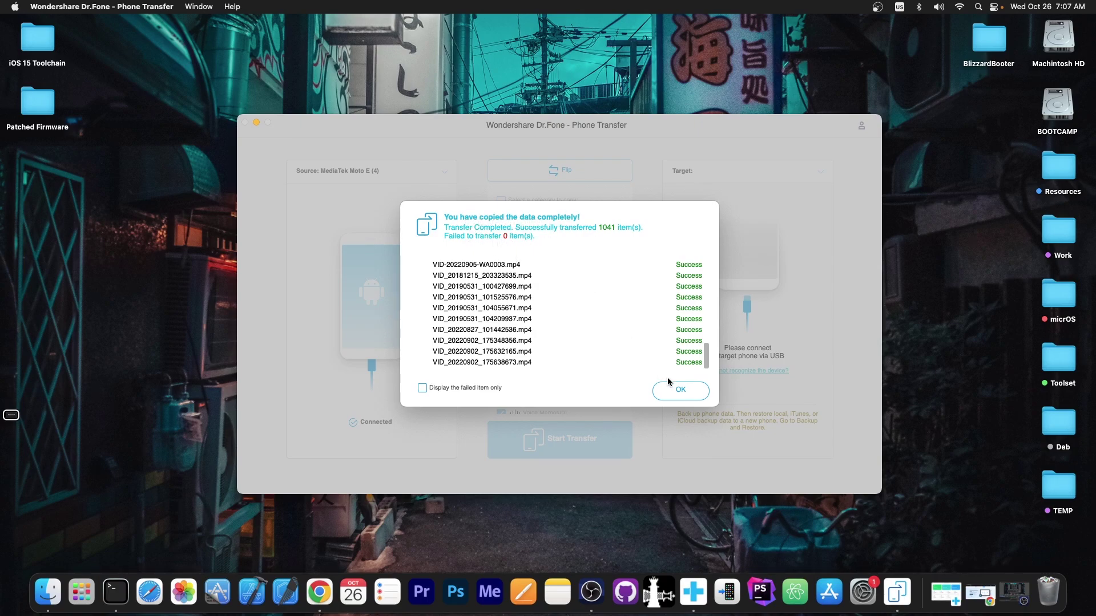
Close the transfer-complete summary to prepare the iPod touch to iPad transfer.
click(679, 391)
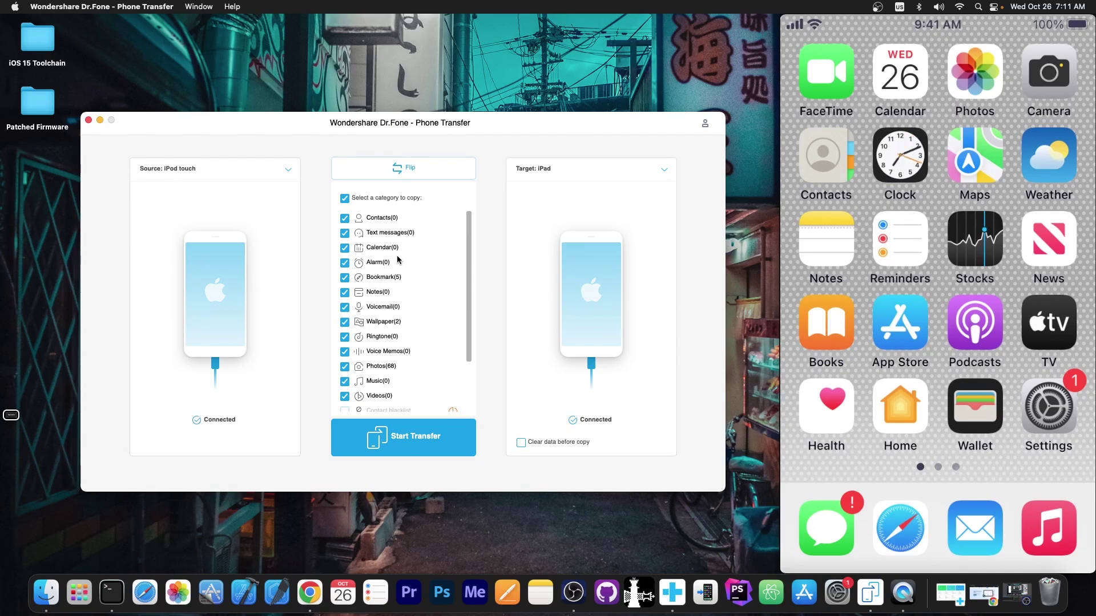
Enable 'Clear data before copy', accept the erase warning, and start the iPod touch transfer.
scroll(398, 260, down, 3)
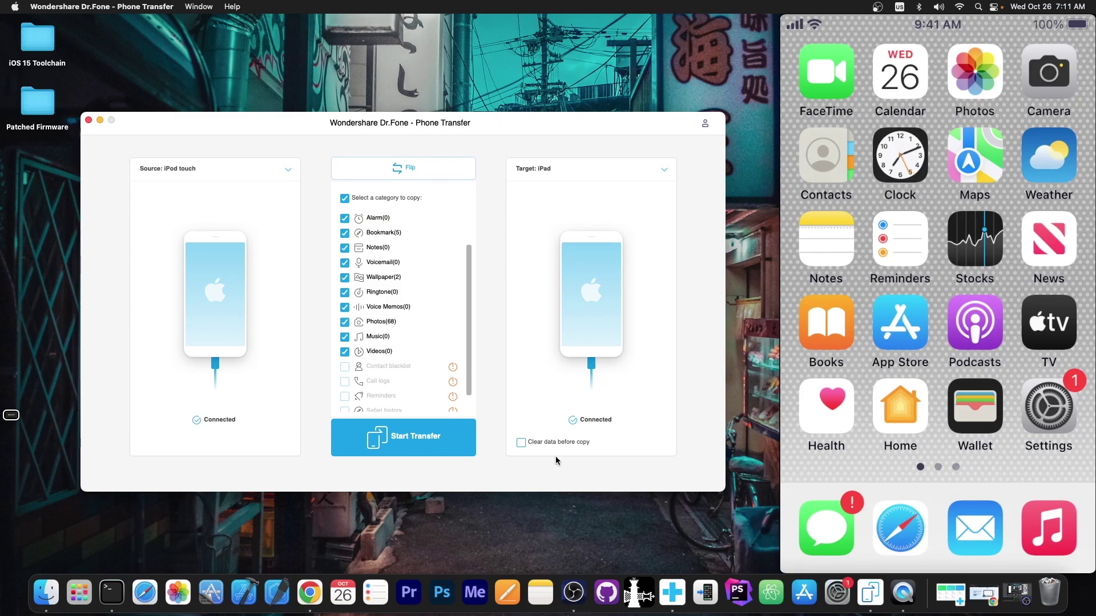
click(521, 445)
click(429, 335)
click(410, 438)
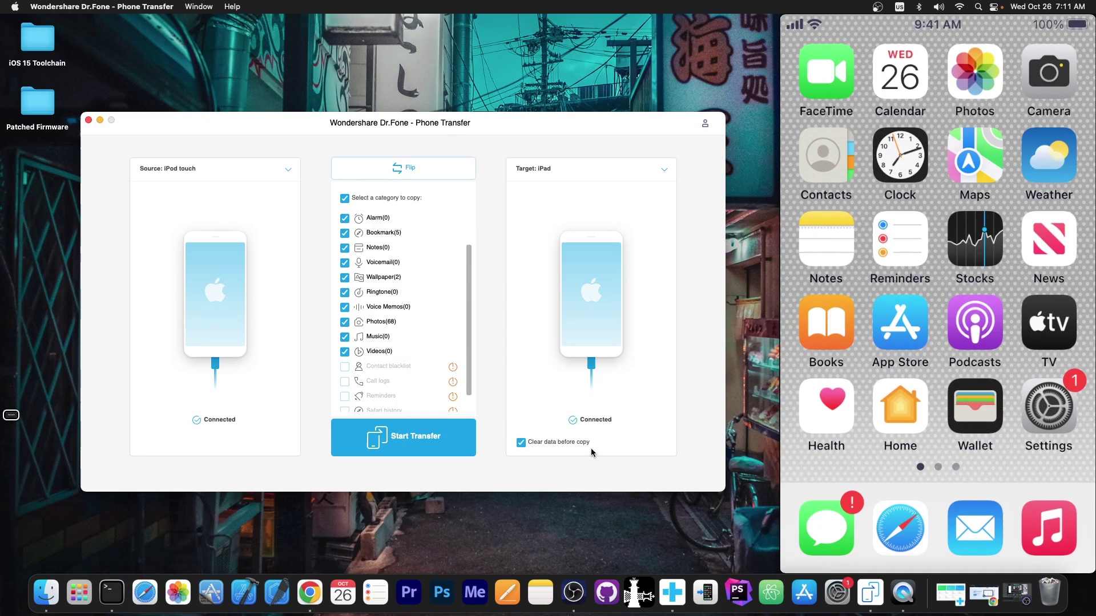
click(408, 439)
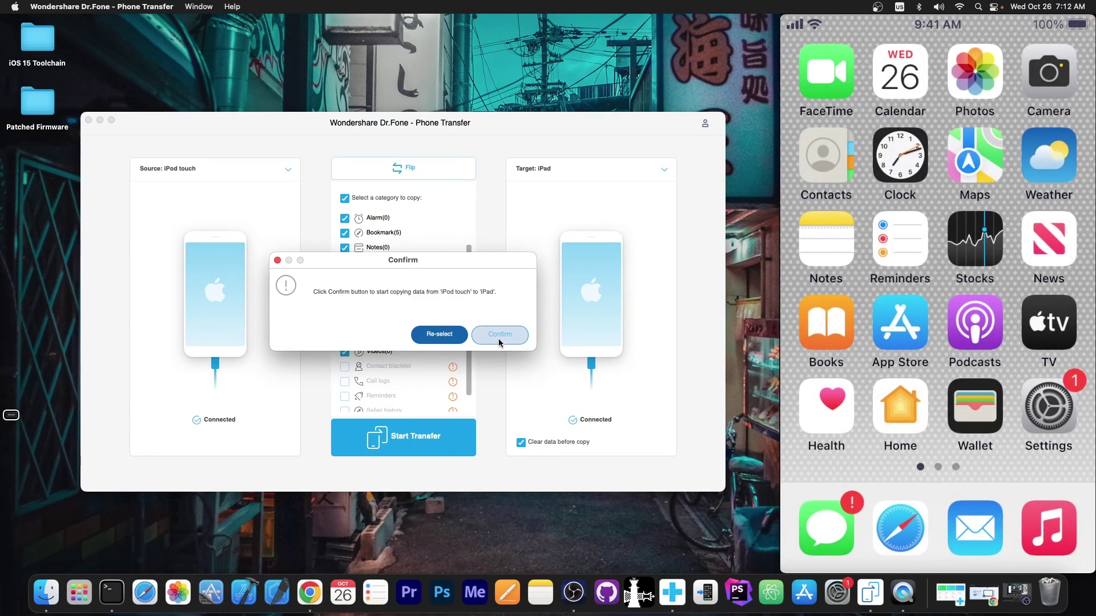
Confirm the iPod touch to iPad copy and dismiss the iCloud Messages notice.
click(498, 338)
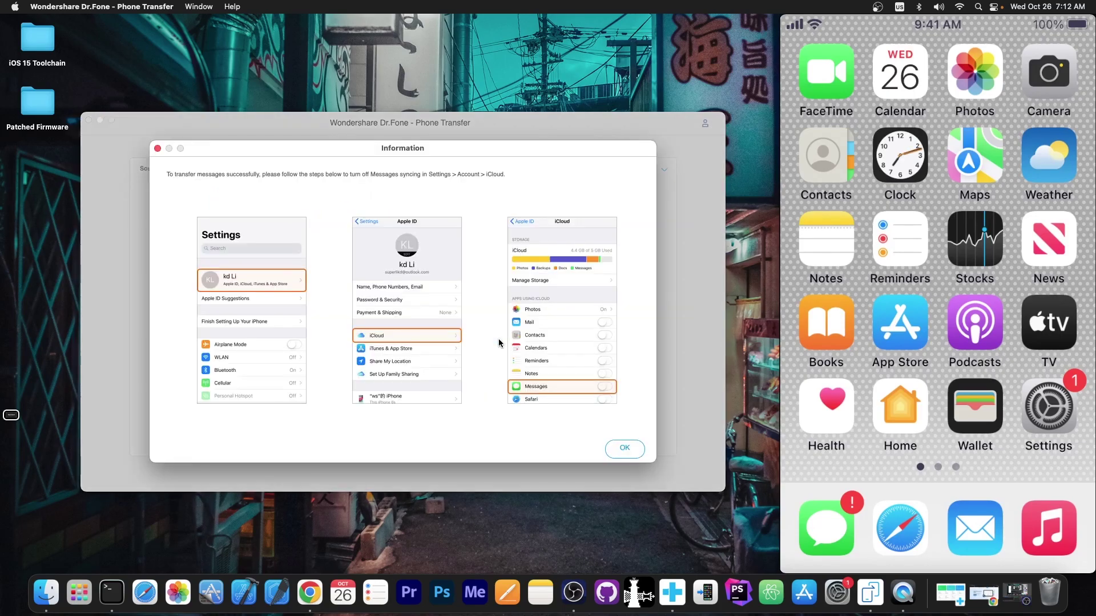
click(624, 449)
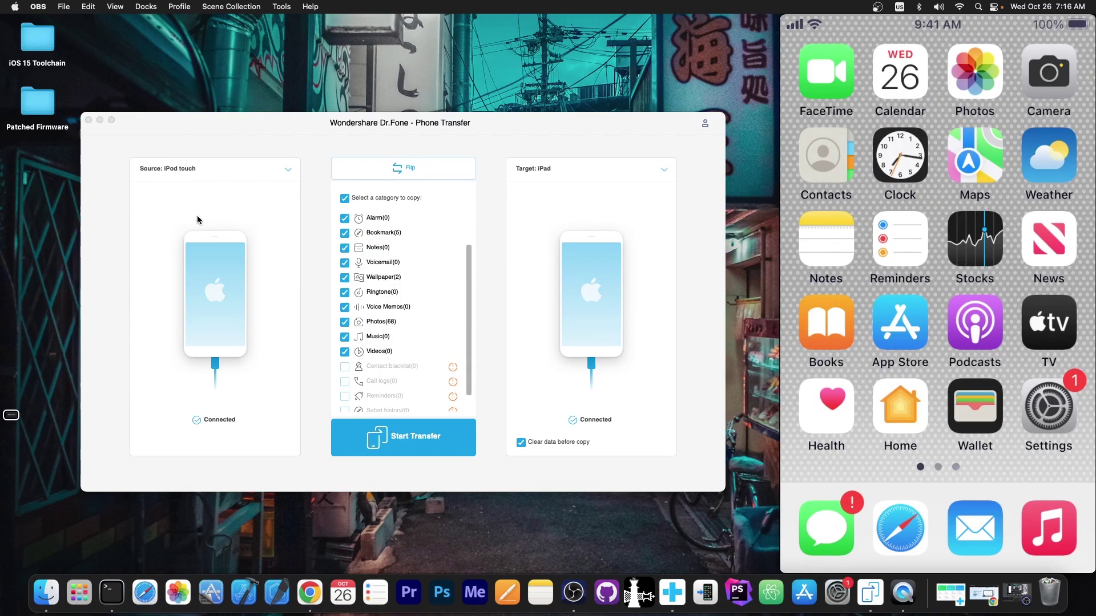
Close Dr.Fone and move the iPad's QuickTime recording window to the left, beside the iPod.
click(89, 120)
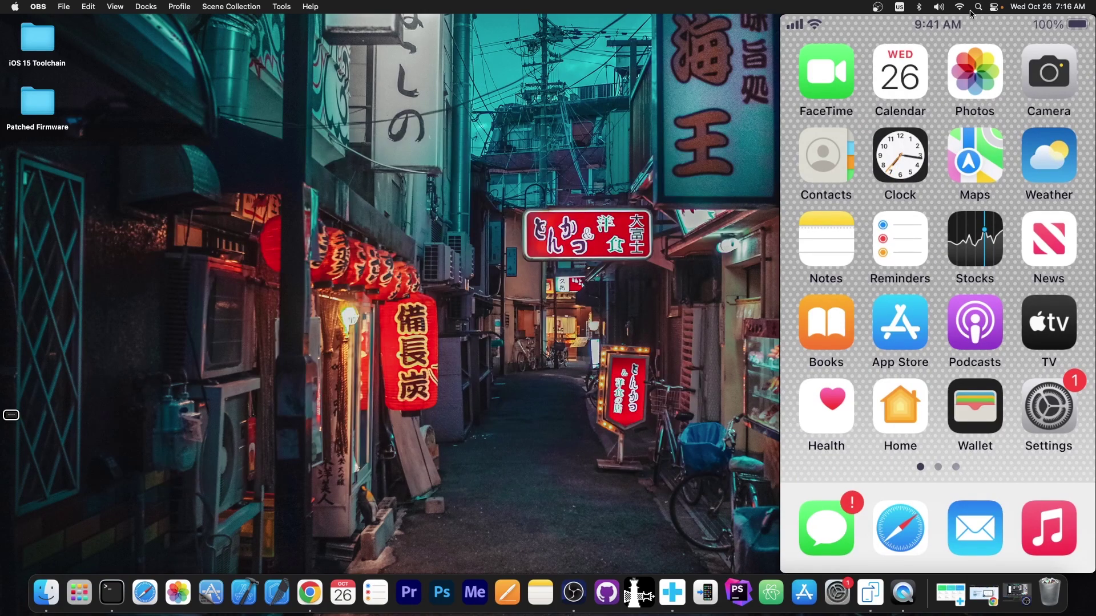
mouse_move(897, 27)
drag(897, 26, 143, 26)
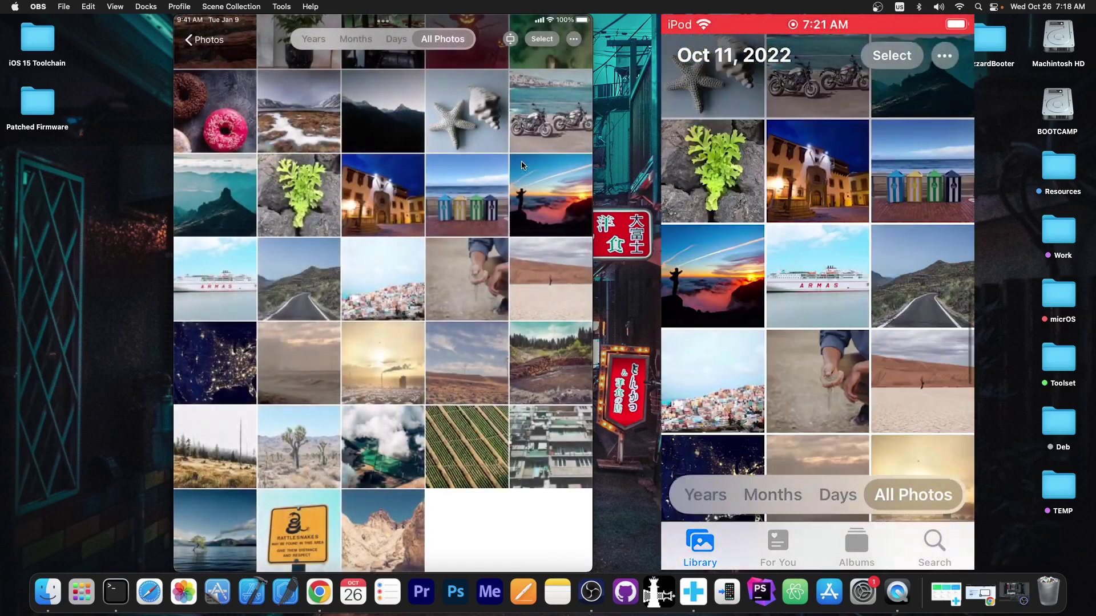
Scroll the iPad's Photos library to confirm the iPod photos are there, then minimize the window.
scroll(521, 166, up, 5)
scroll(521, 166, up, 5)
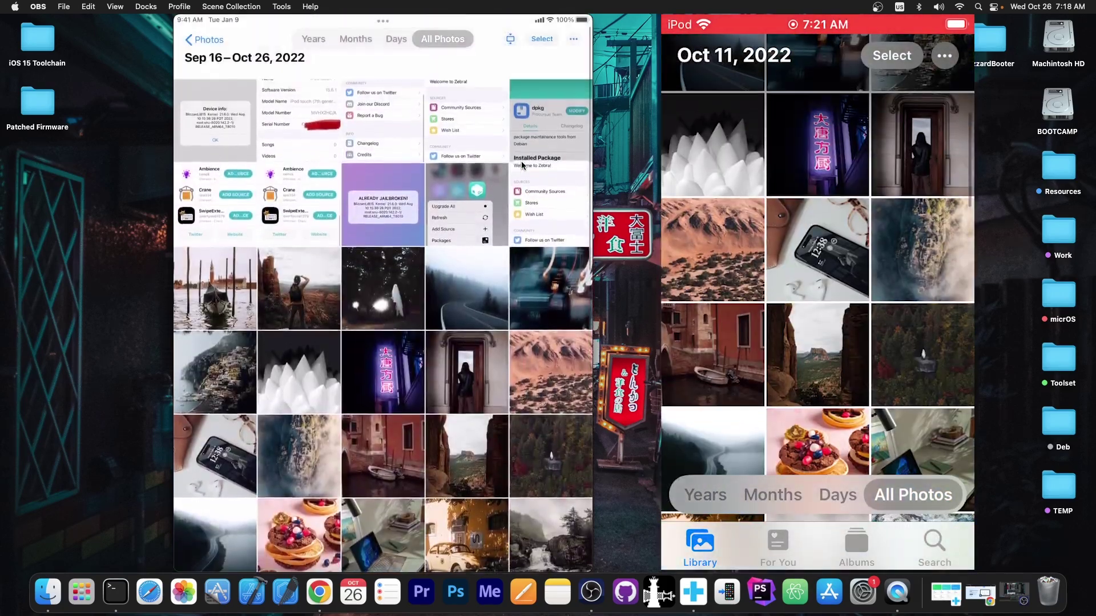
scroll(521, 166, down, 10)
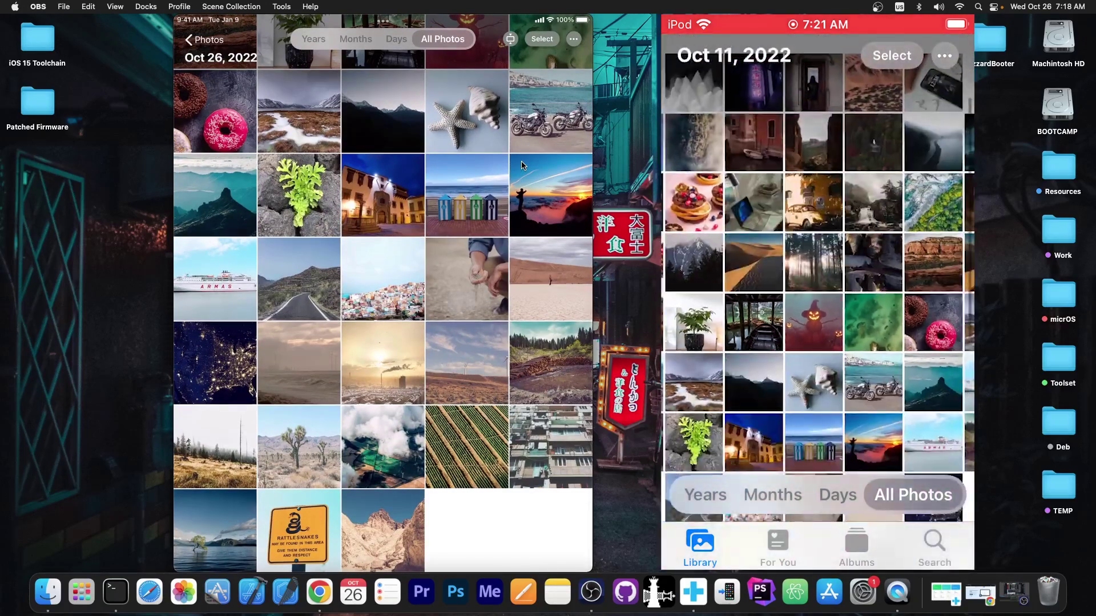
scroll(521, 165, up, 5)
scroll(522, 166, down, 5)
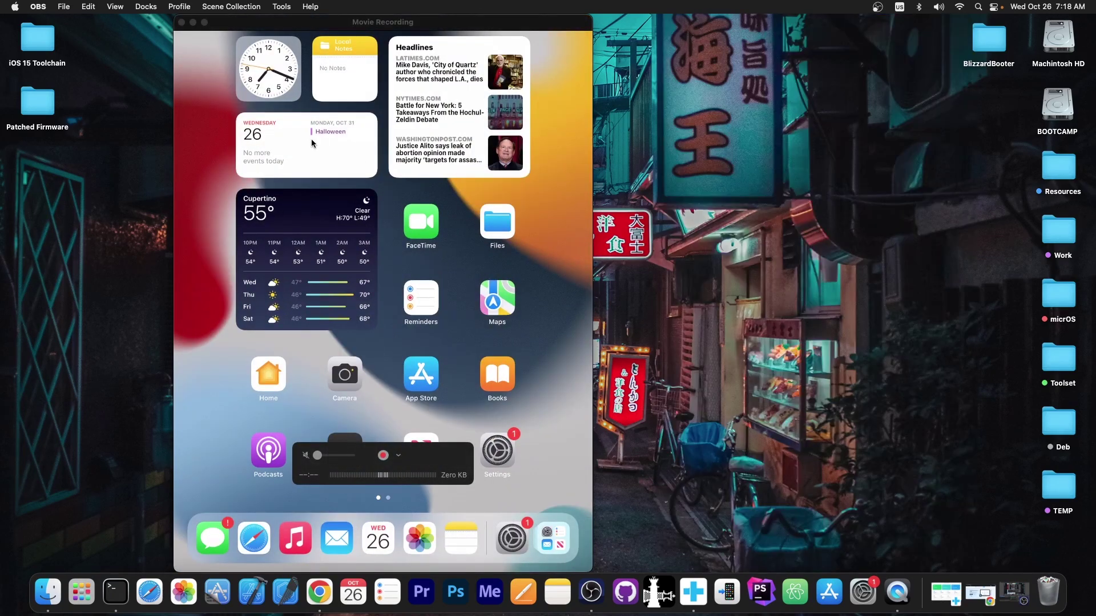
key(super+m)
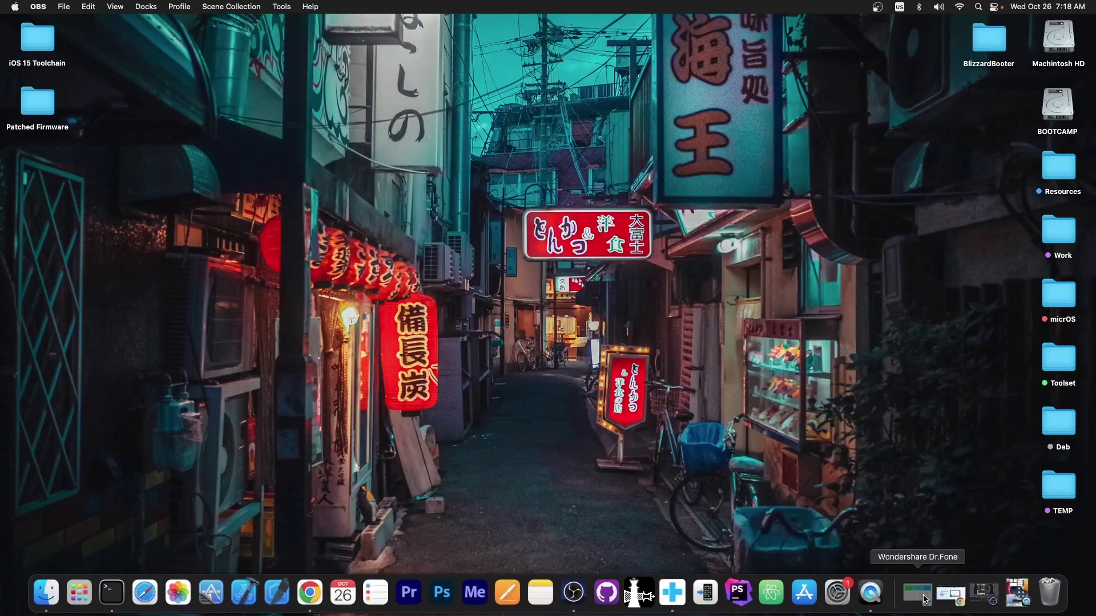
click(898, 592)
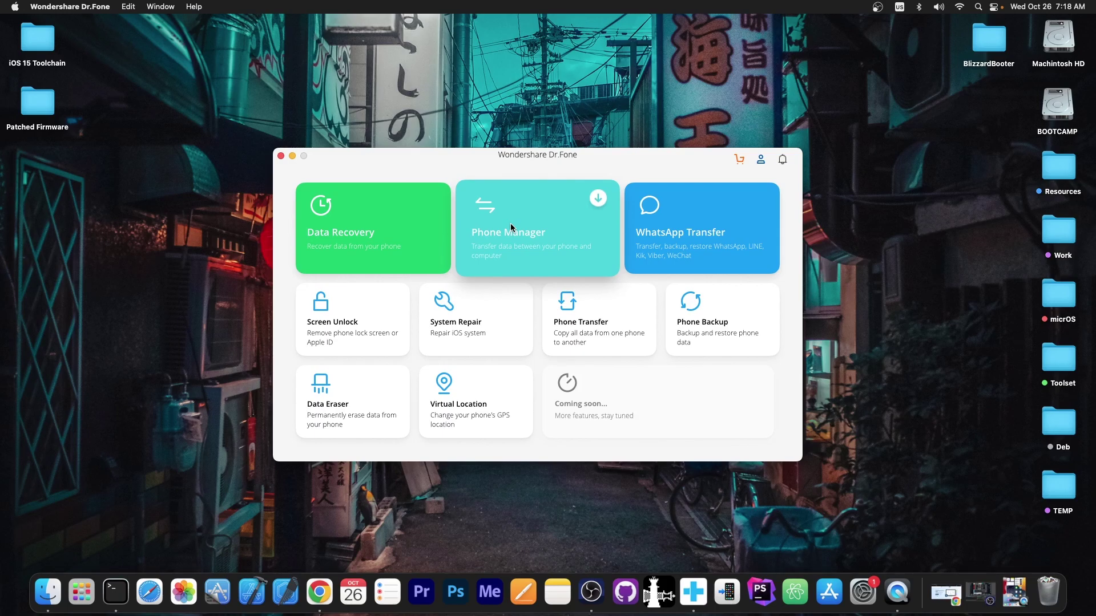
click(283, 156)
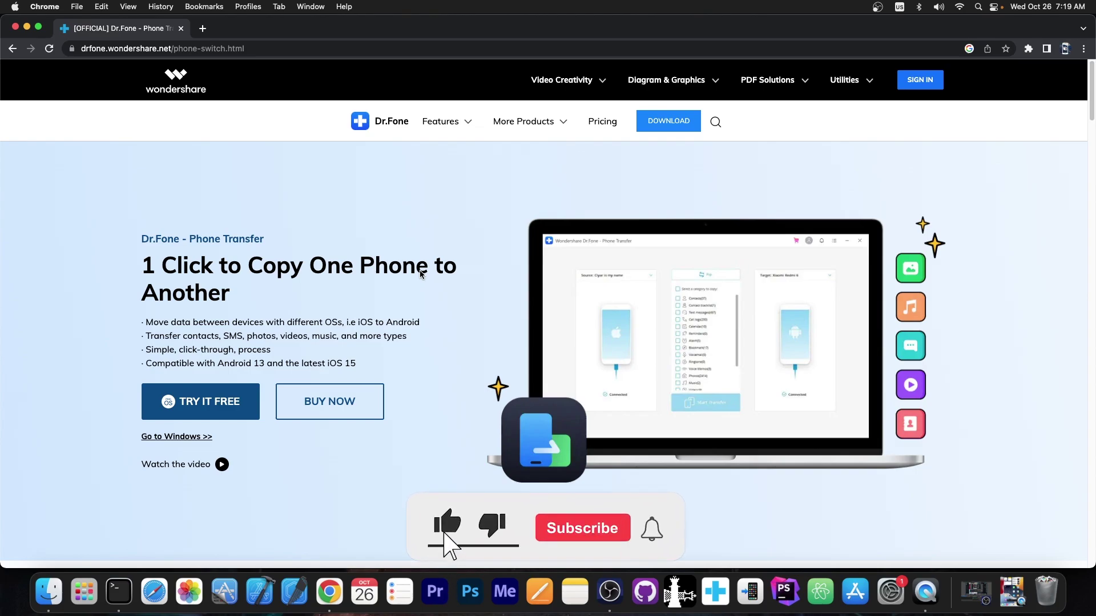
click(27, 26)
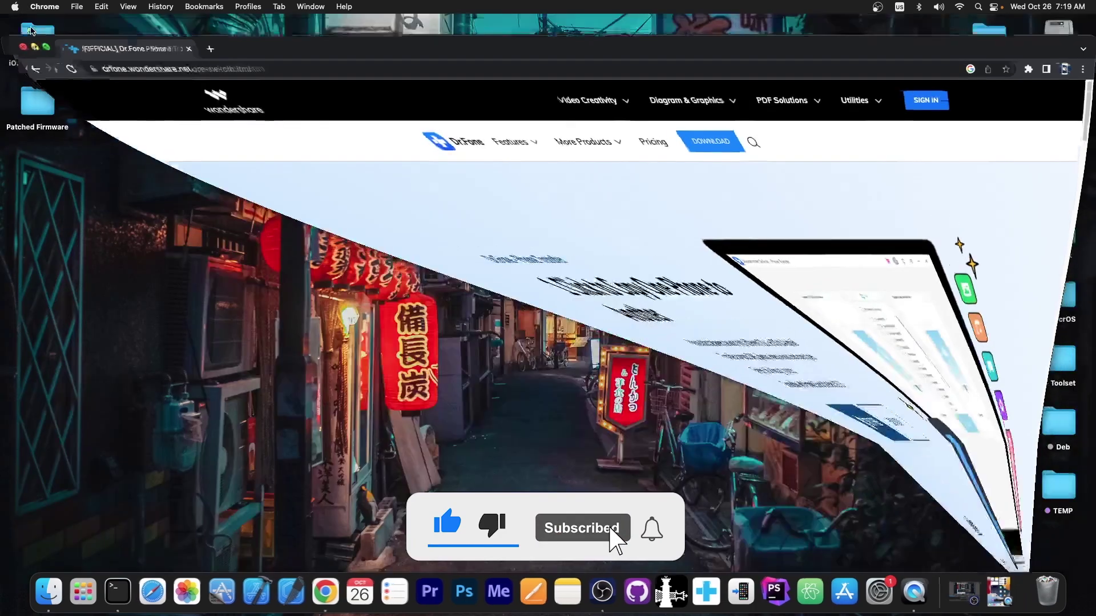